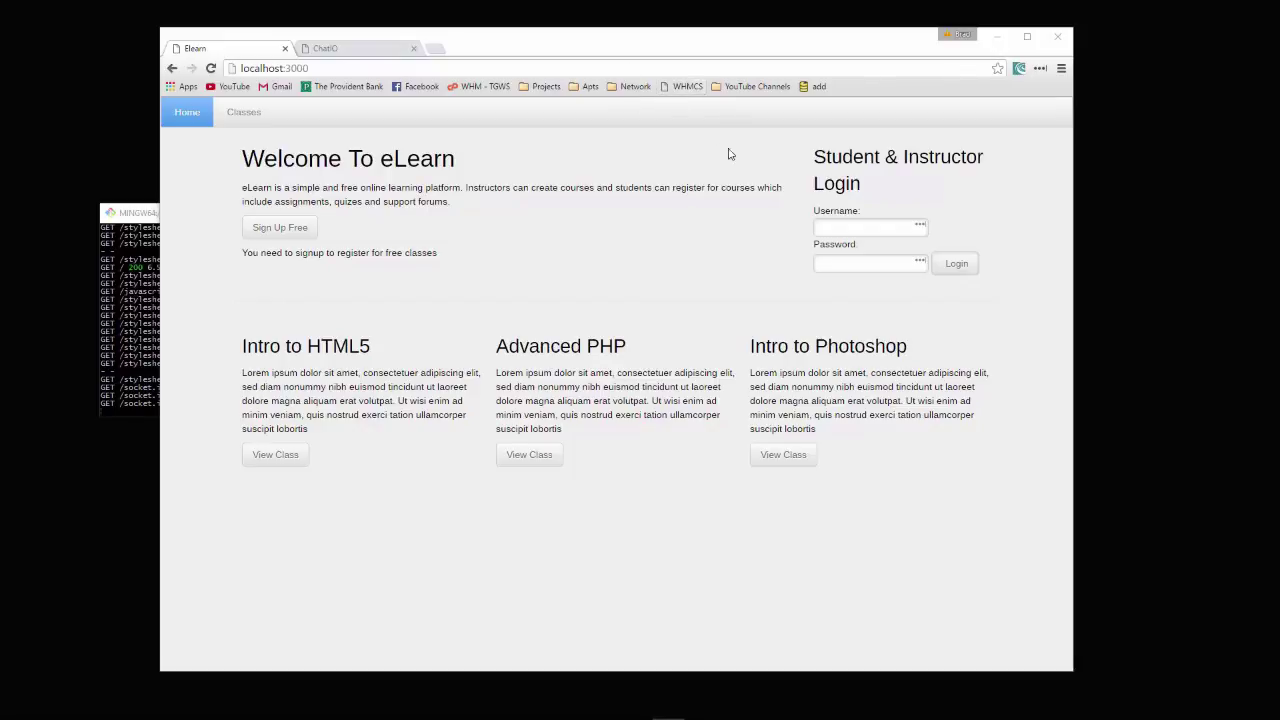
Review the Intro to HTML5 class details and its login-to-register notice, then go back Home
left_click(252, 120)
scroll(409, 251, "down", 1)
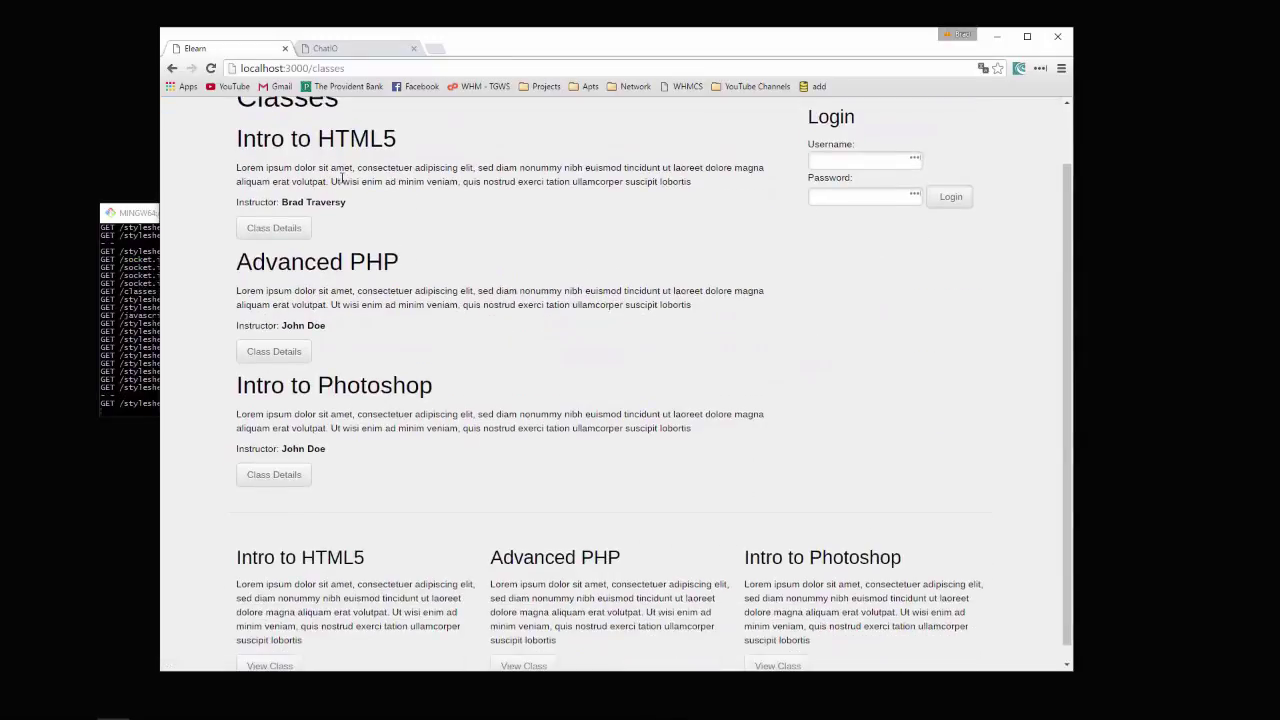
left_click(290, 233)
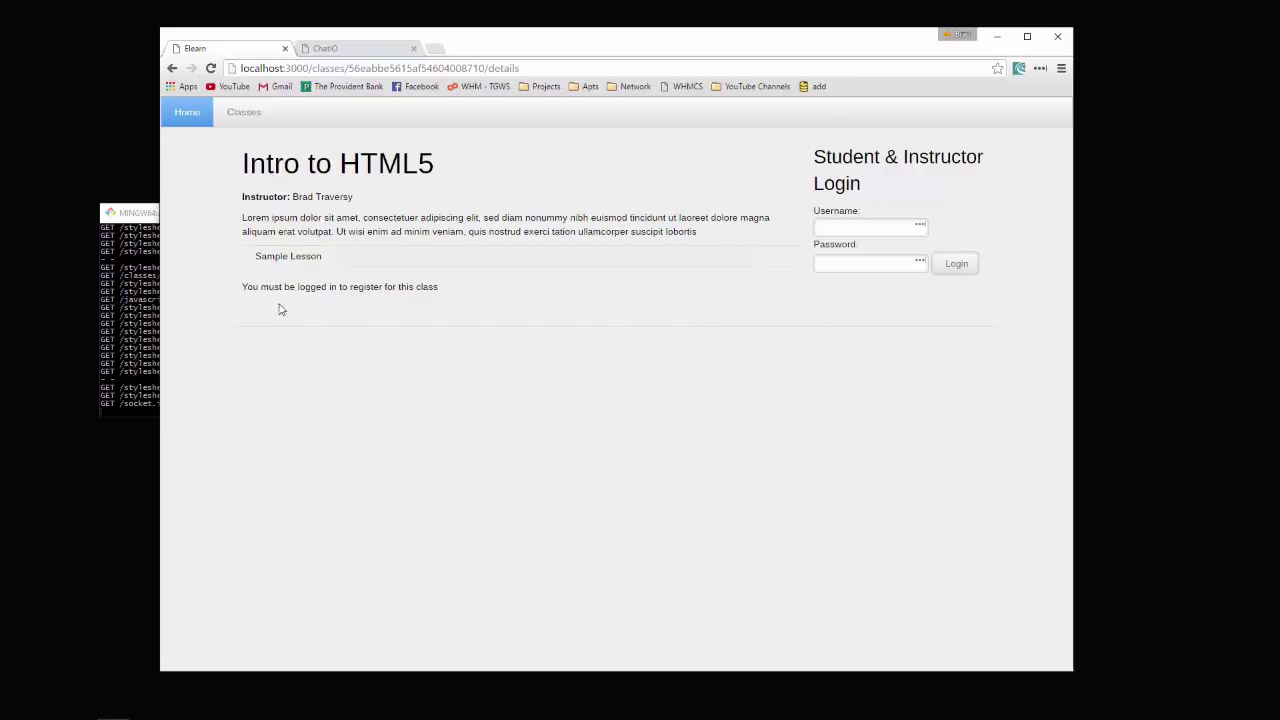
left_click_drag(438, 286, 259, 287)
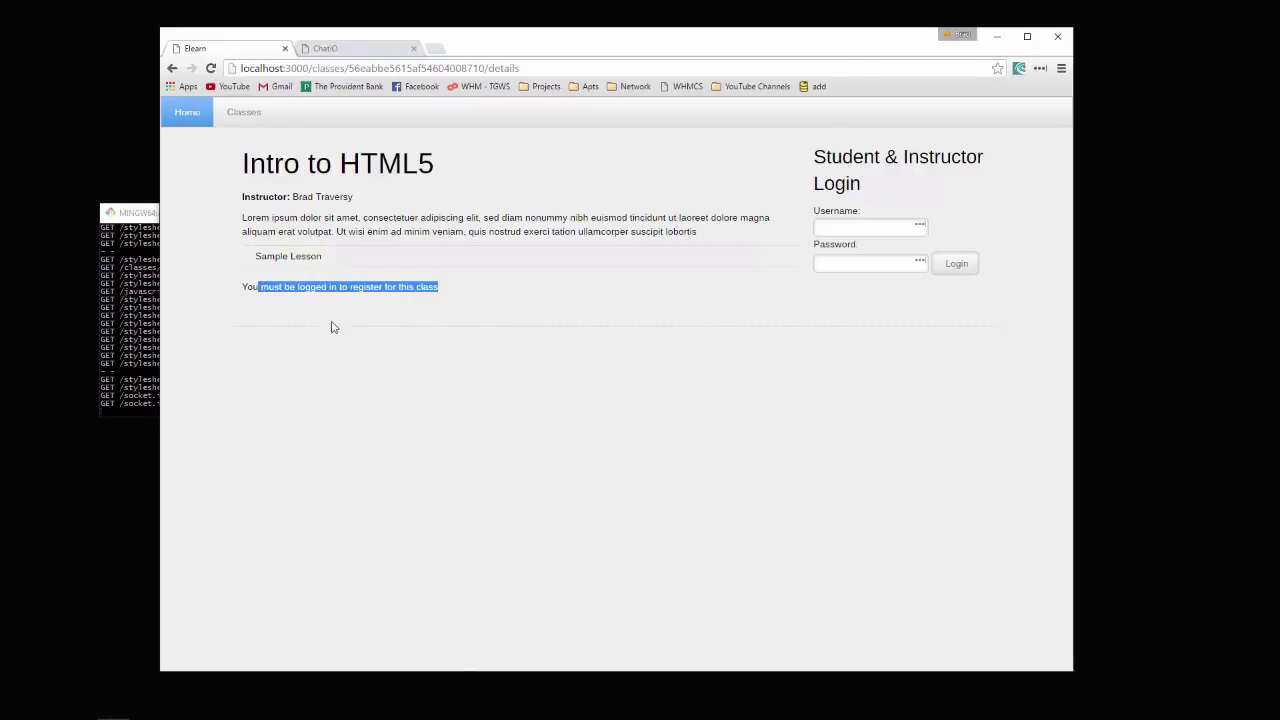
left_click(193, 113)
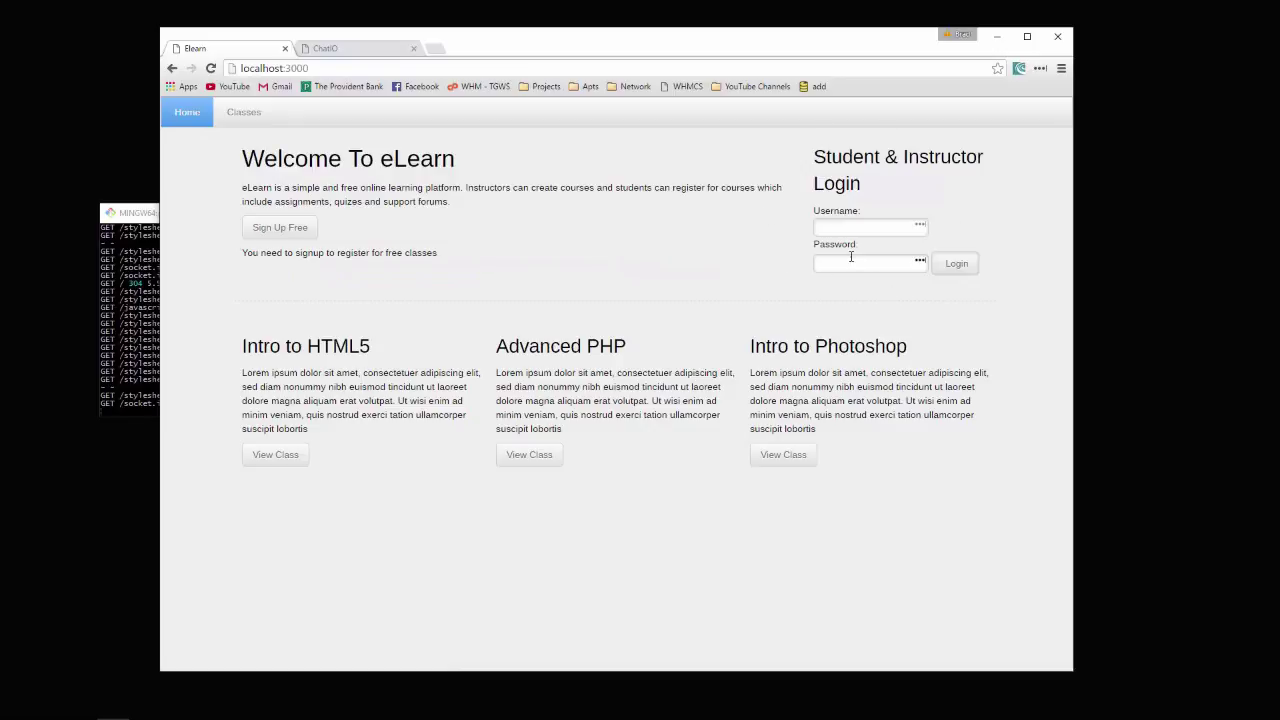
Try logging in from the login box with a username and password
left_click(851, 224)
type("brad")
key("Tab")
type("123456")
left_click(575, 238)
Open the Sign Up Free form and keep Student as the account type
left_click(281, 228)
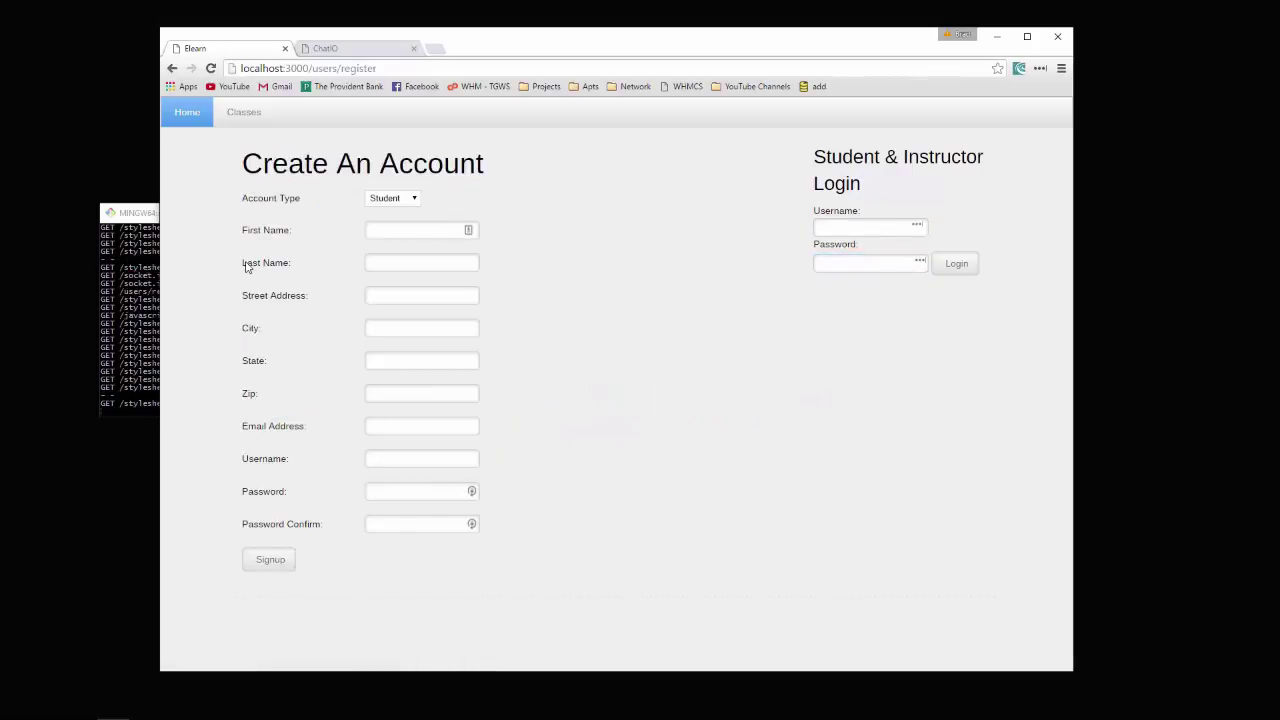
left_click(405, 202)
left_click(407, 203)
left_click(407, 203)
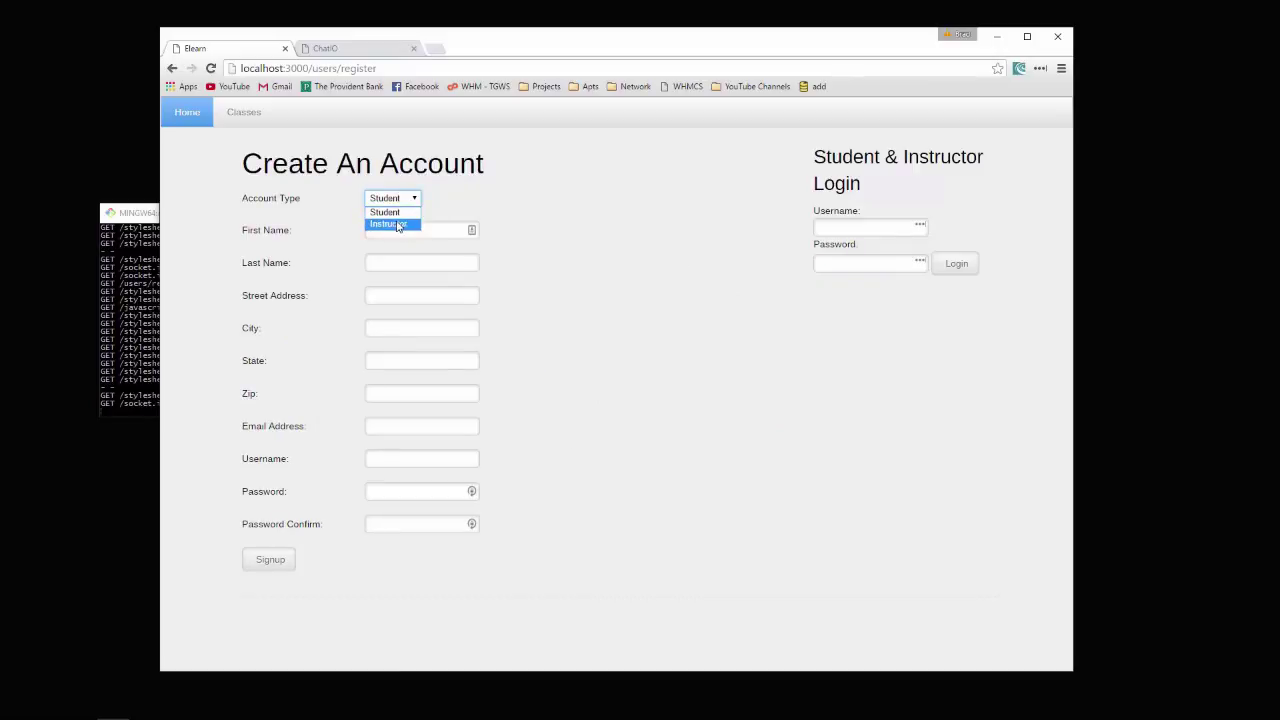
left_click(418, 214)
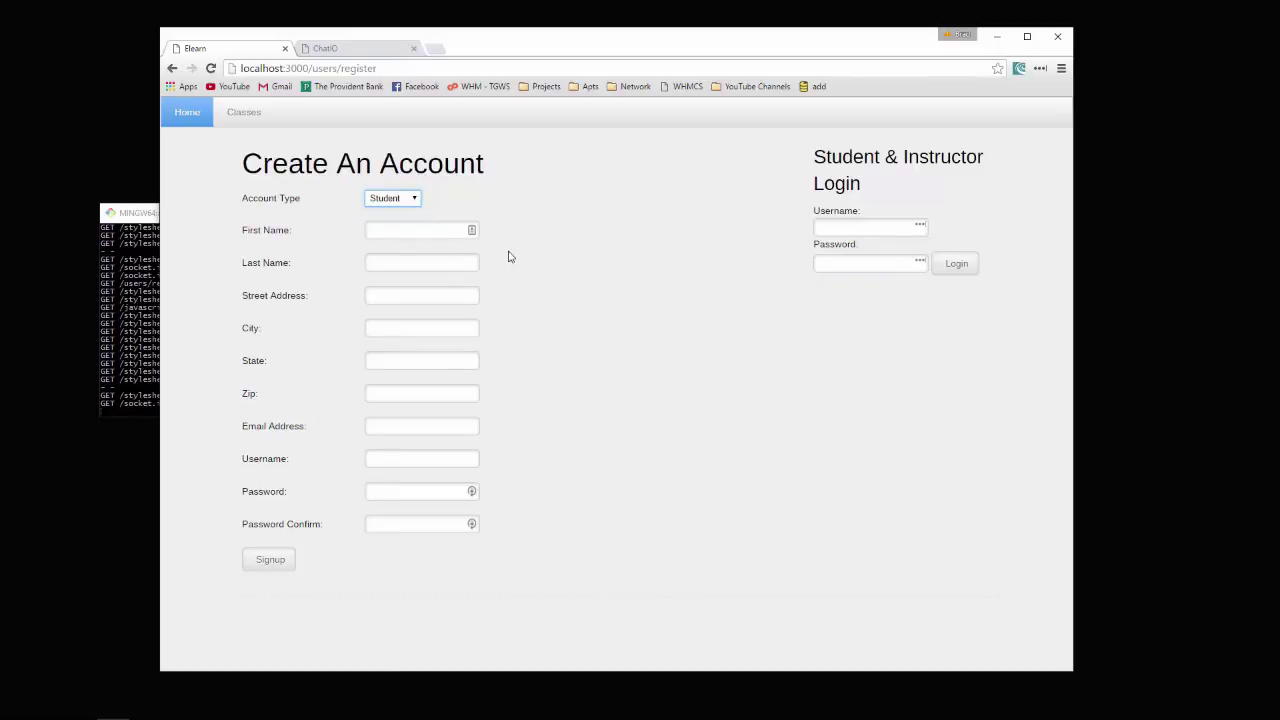
Fill in the student's first name, last name, street, city, state and zip code
left_click(400, 233)
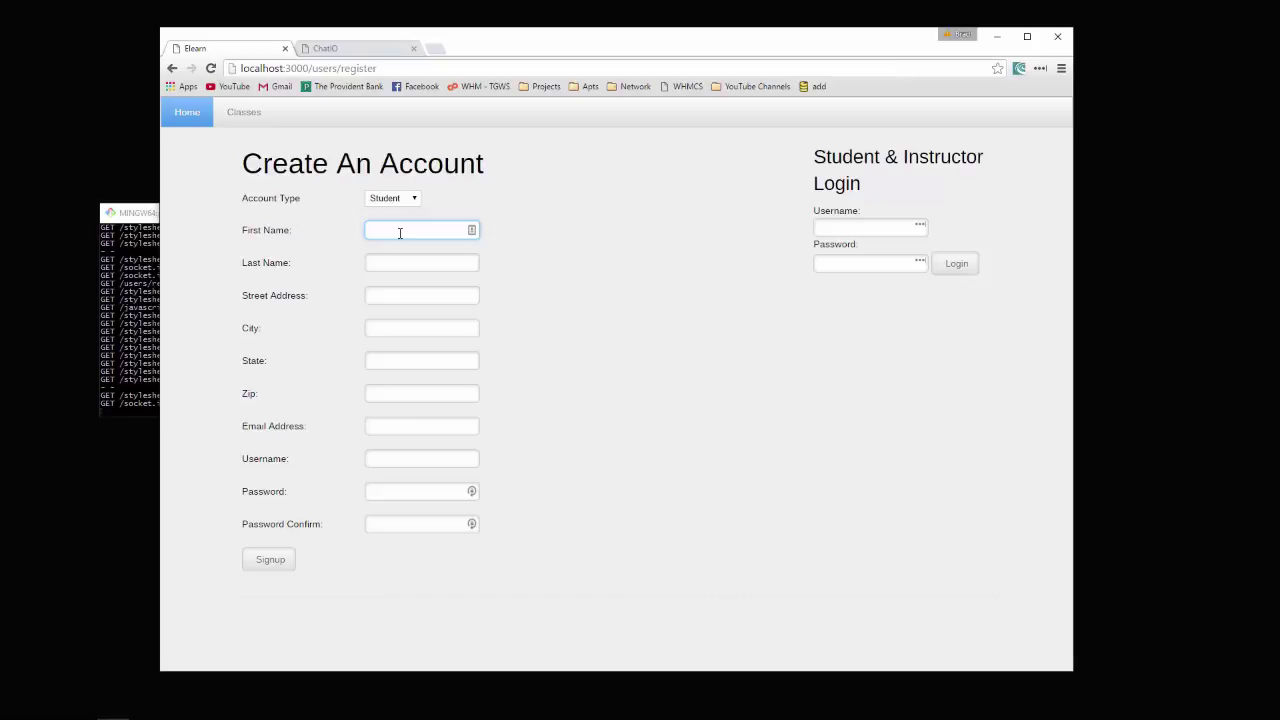
type("Sam")
key("Tab")
type("Smith")
key("Tab")
type("55 Something st")
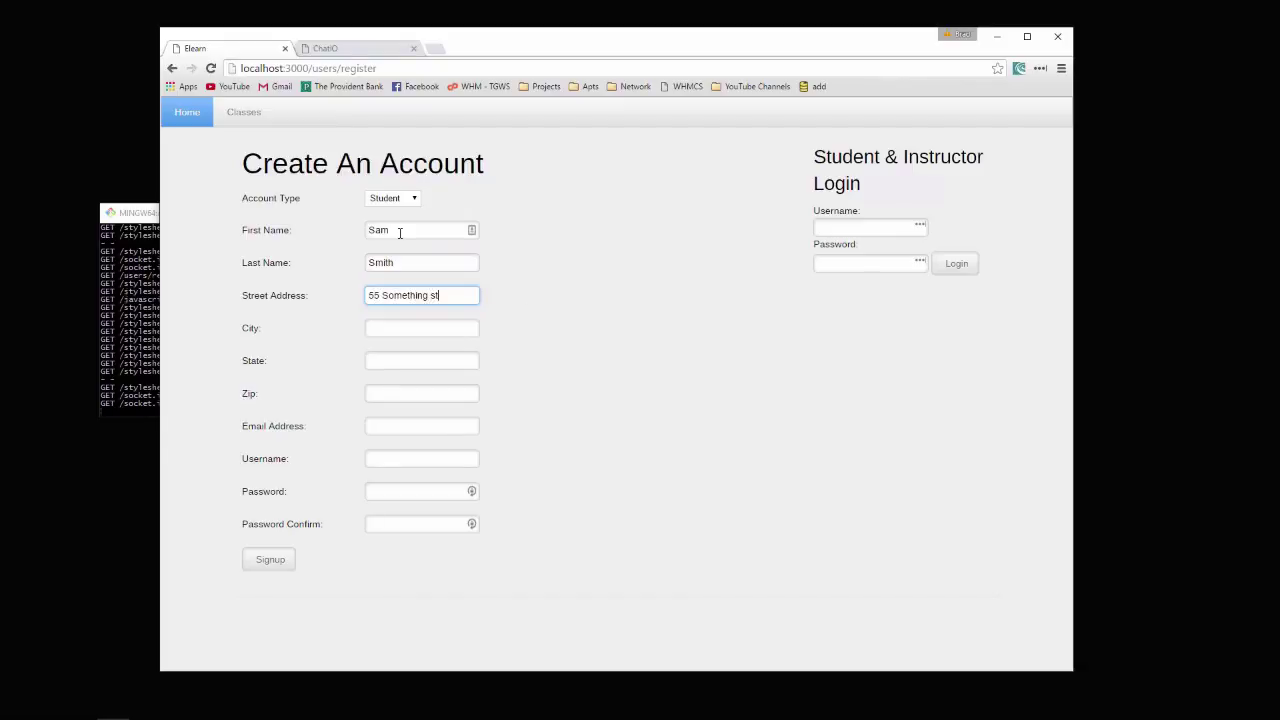
key("Tab")
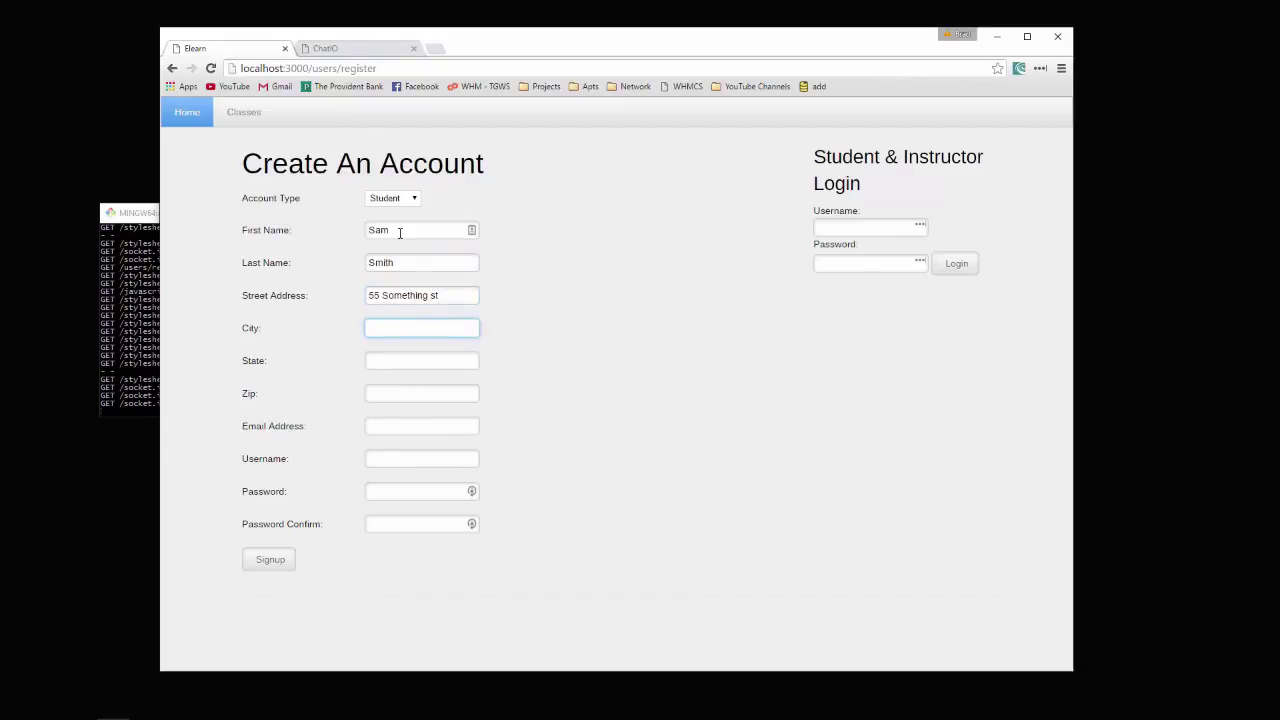
type("Boston")
key("Tab")
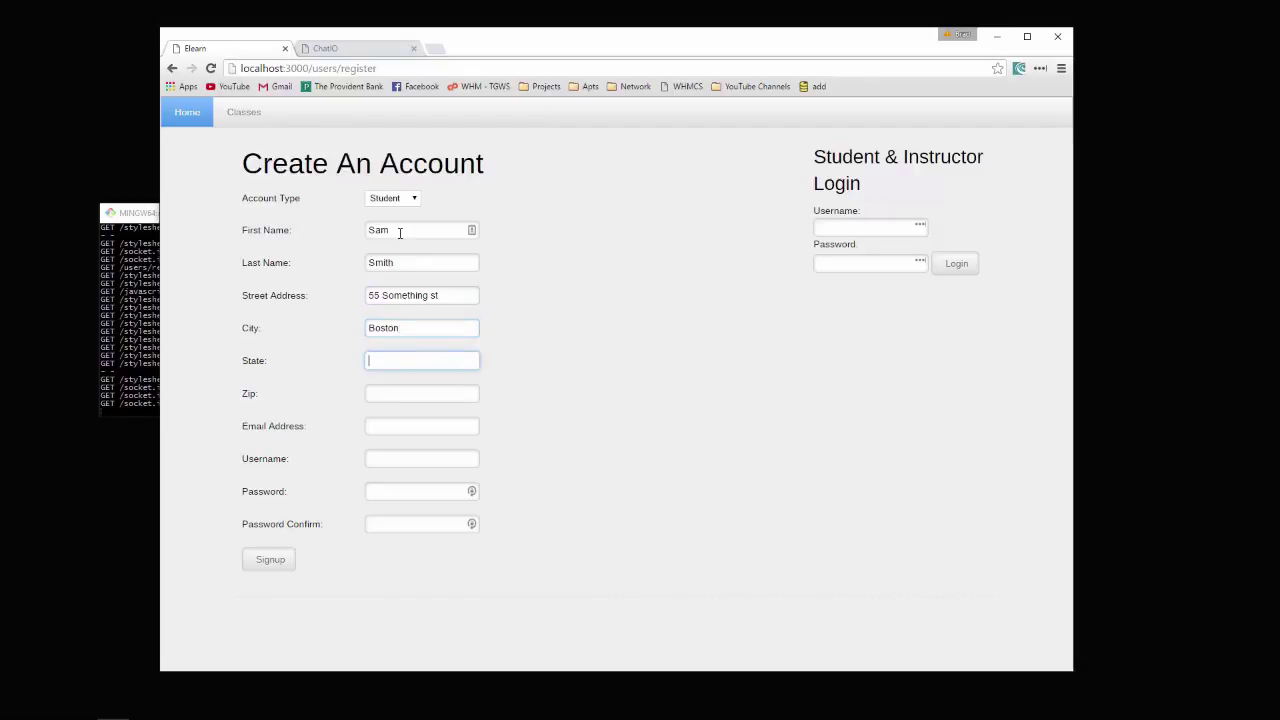
type("MA")
key("Tab")
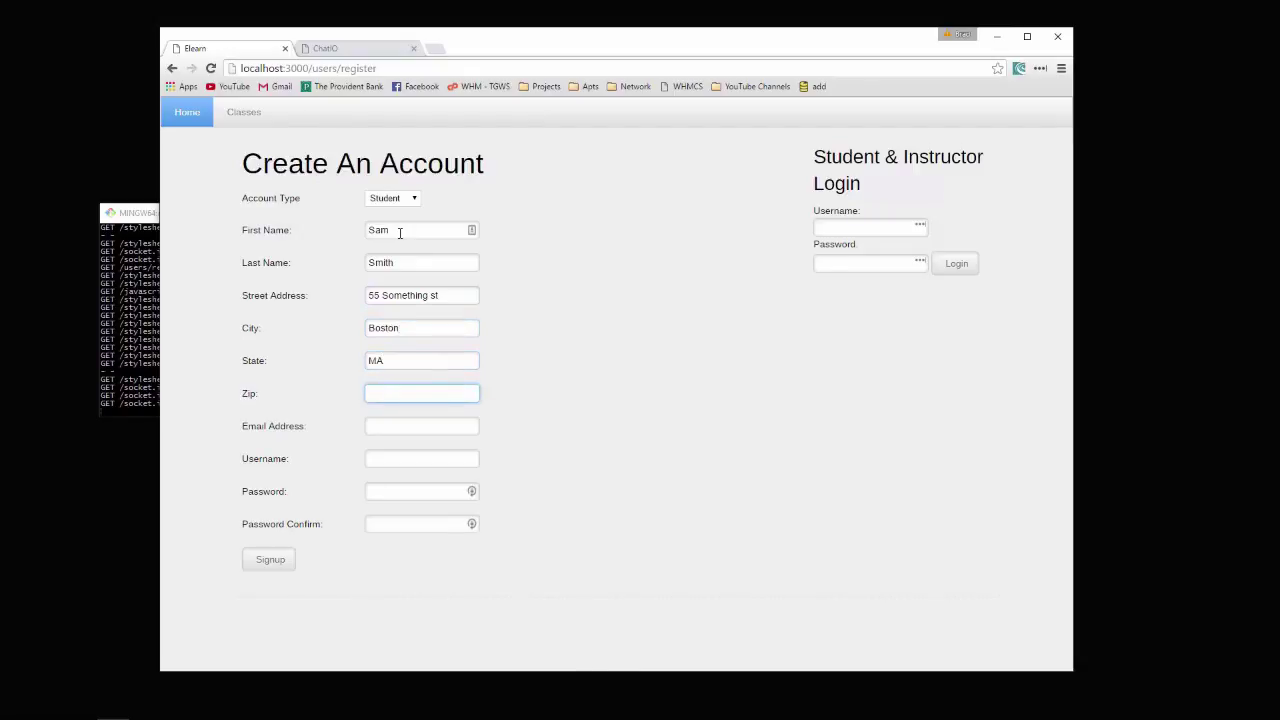
type("01221")
Enter the e-mail, username and matching password twice, then submit the signup
left_click(407, 423)
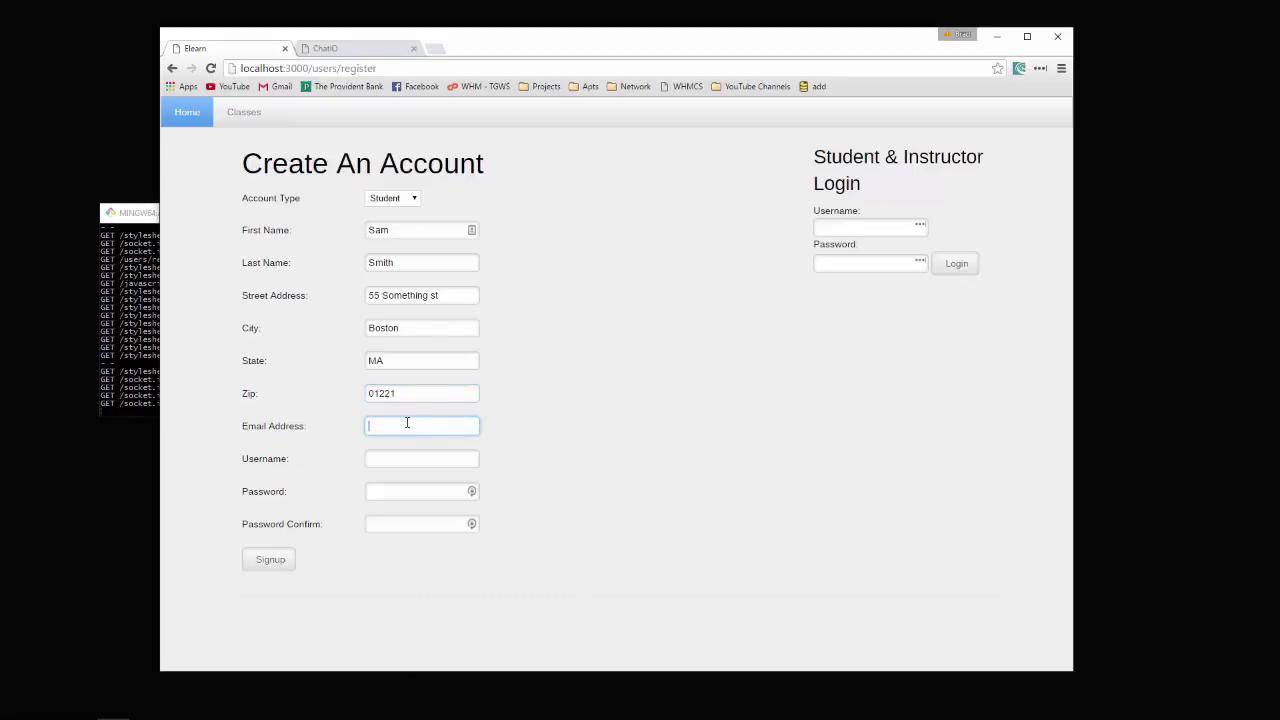
type("som")
type("ething@some")
type("thing.com")
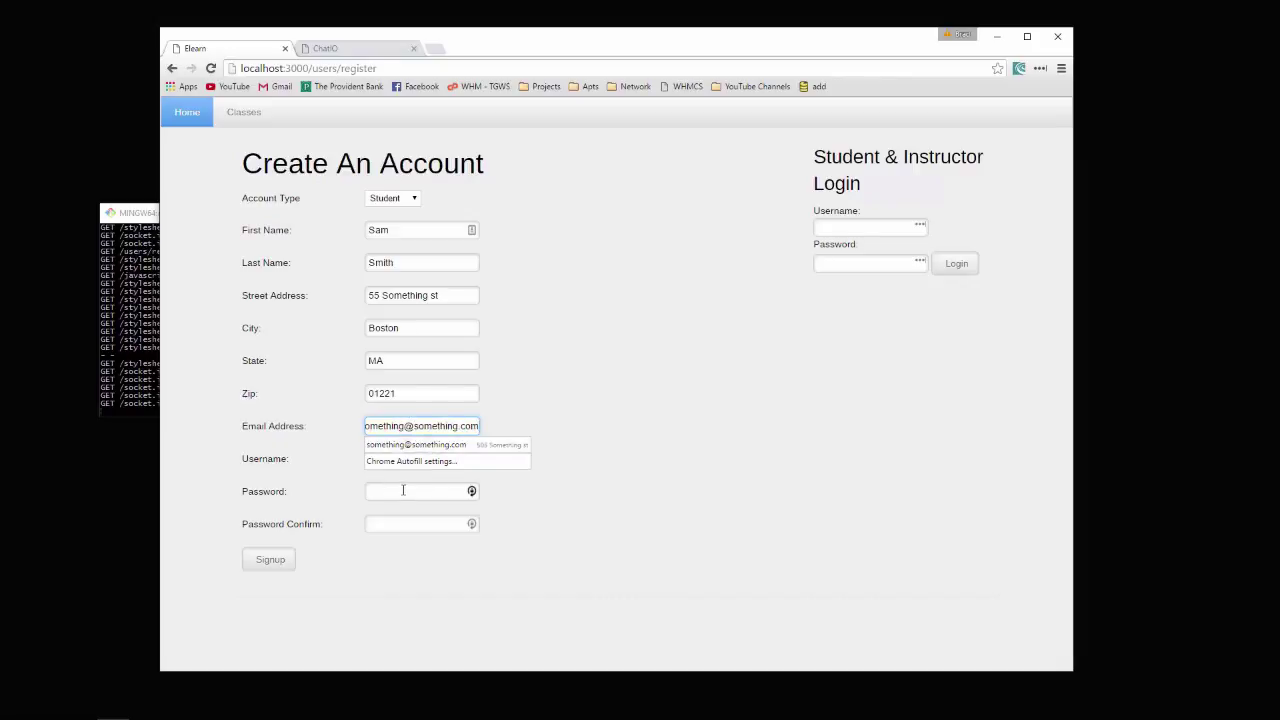
left_click(403, 490)
left_click(406, 455)
type("sam")
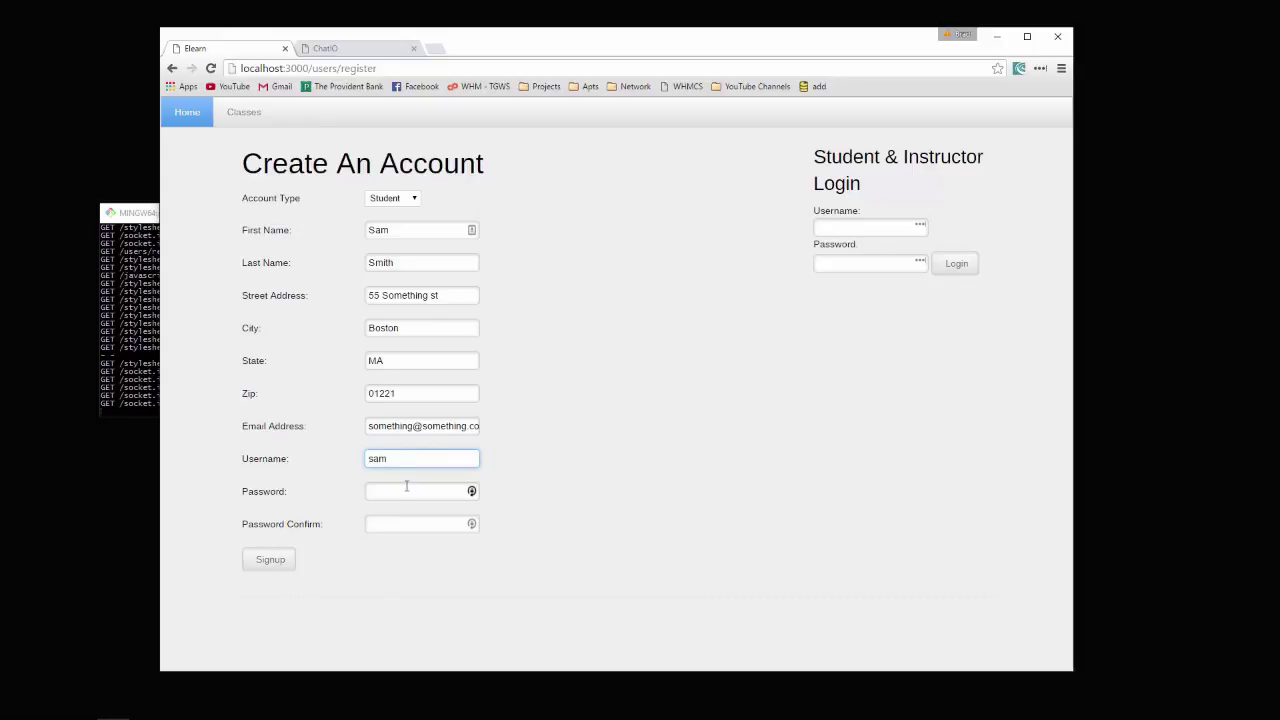
left_click(406, 488)
type("1234")
left_click(408, 520)
type("1234")
left_click(280, 559)
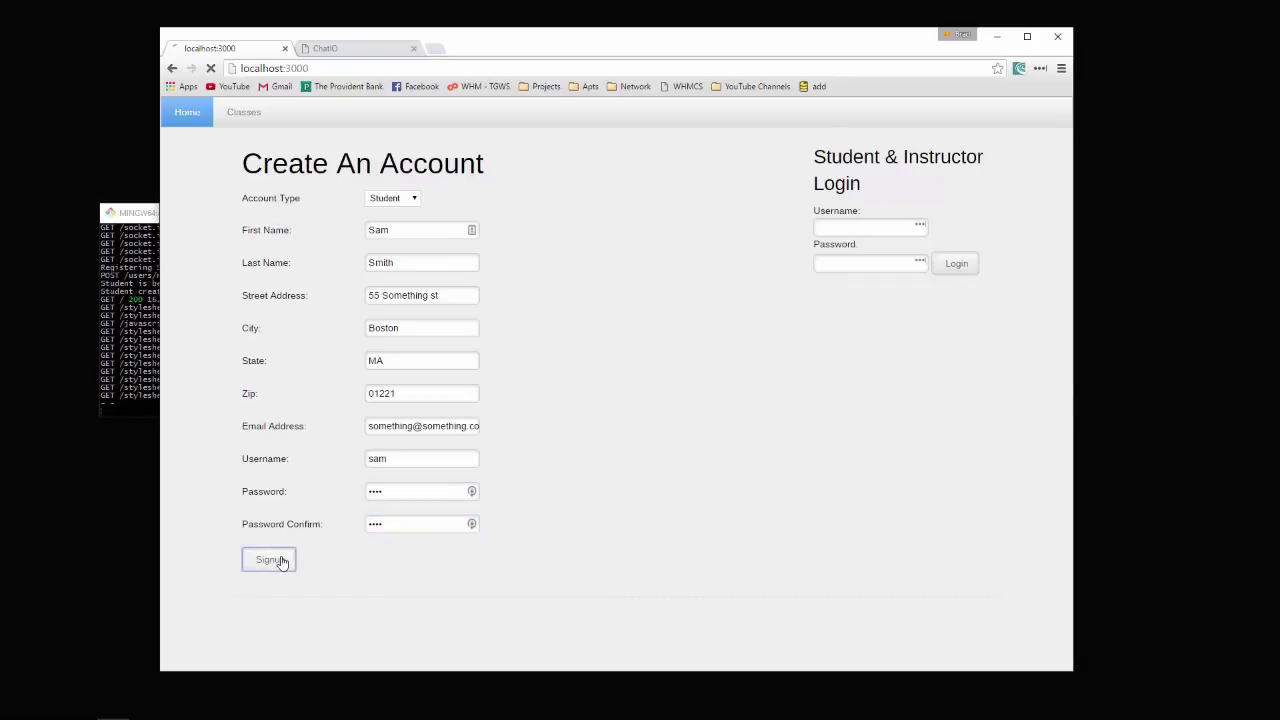
Log in with the newly created student account's username and password
left_click(836, 228)
type("sam")
key("Tab")
type("1234")
left_click(952, 268)
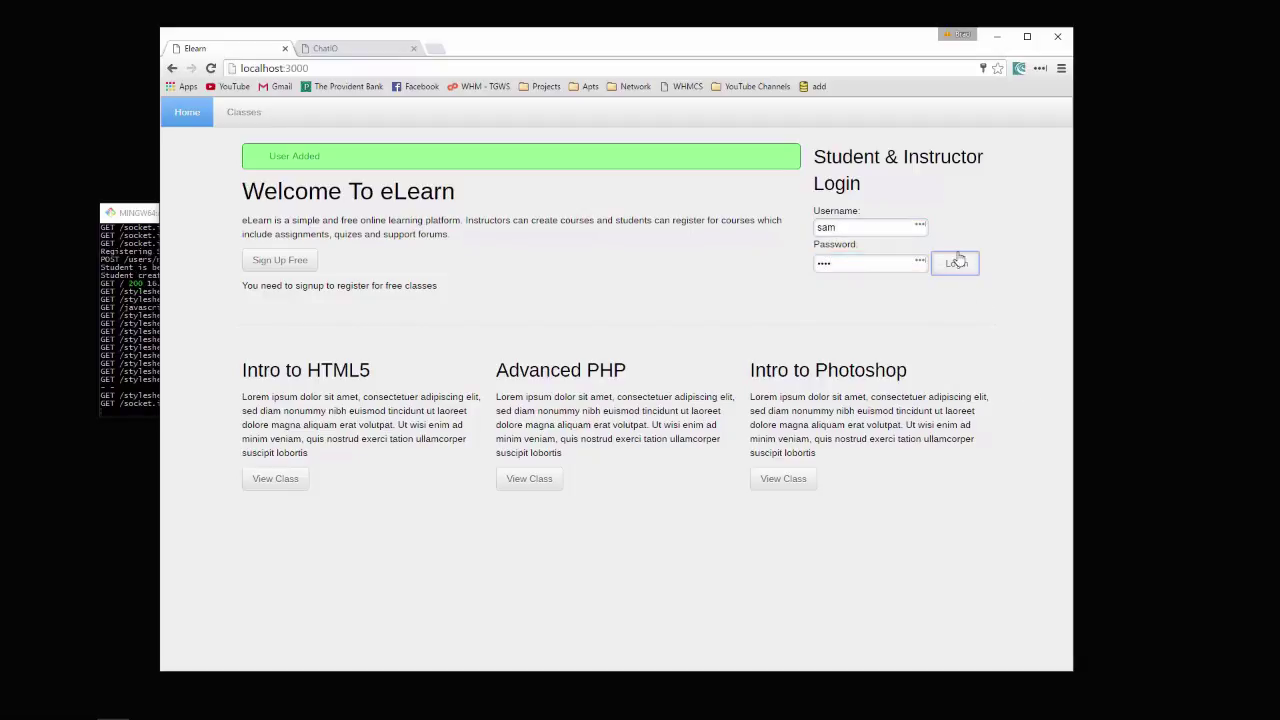
left_click(958, 263)
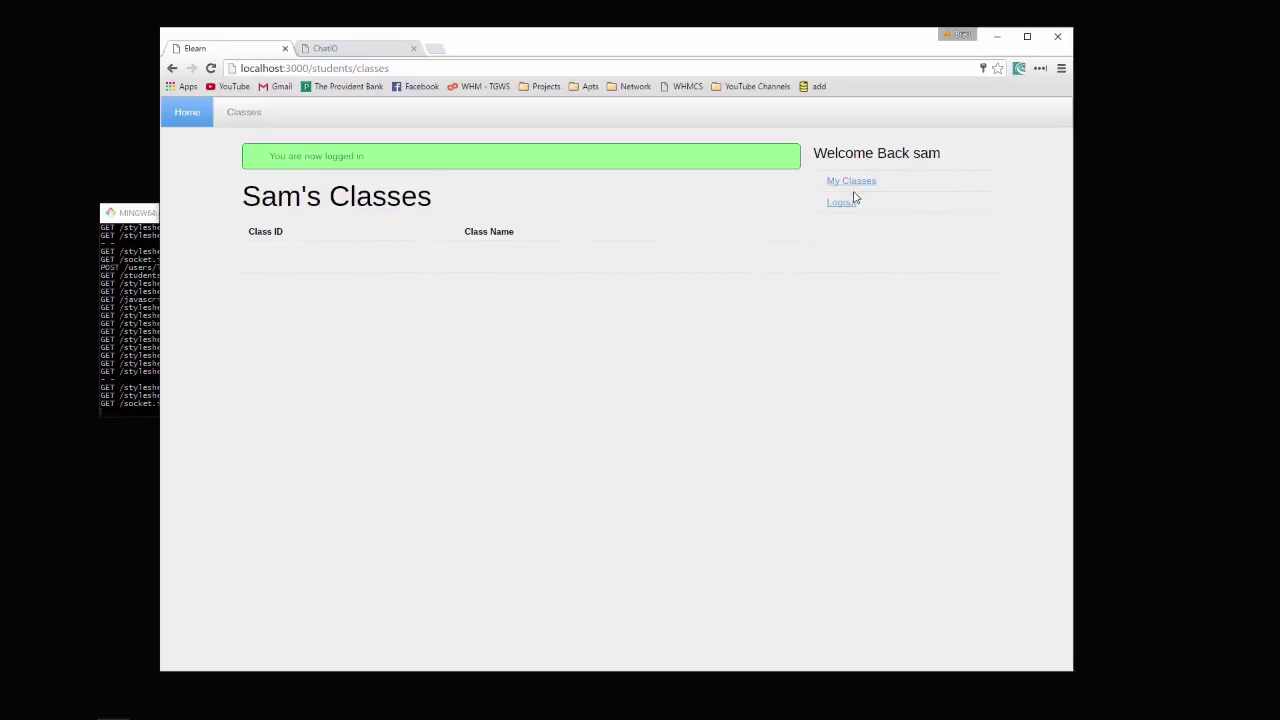
Register the student for the Intro to HTML5 class from its class details
left_click(254, 122)
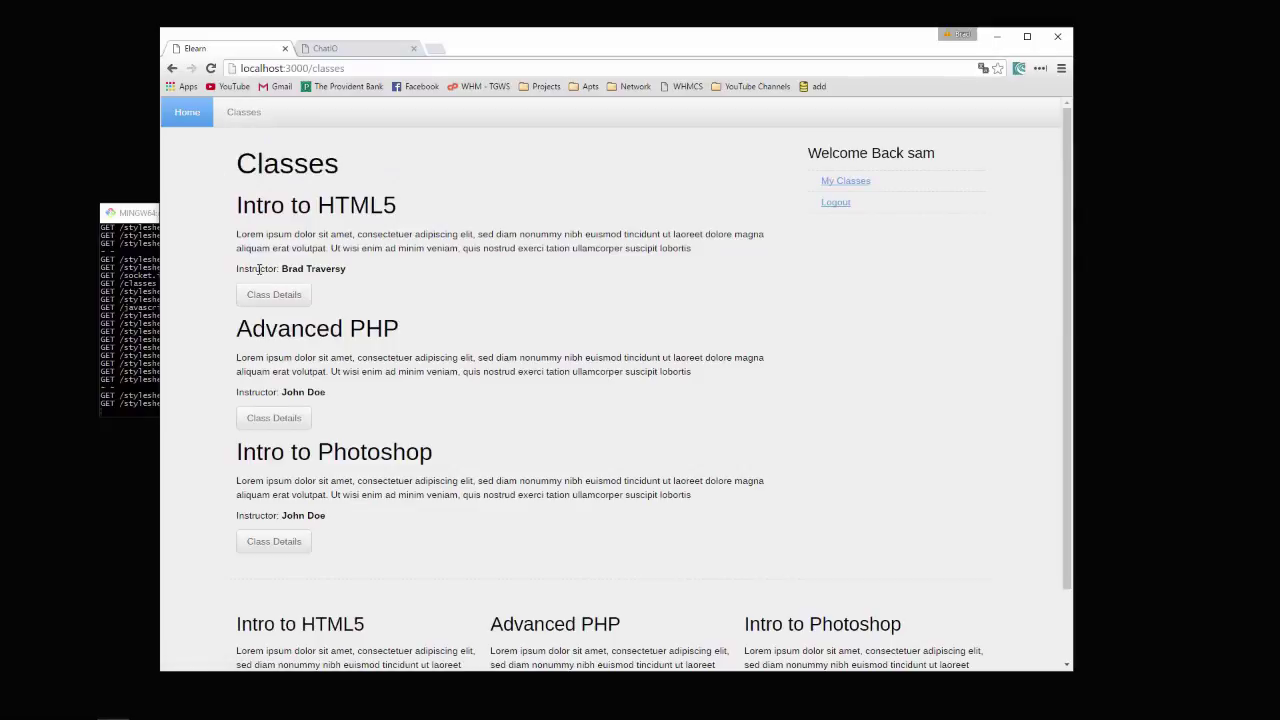
left_click(283, 291)
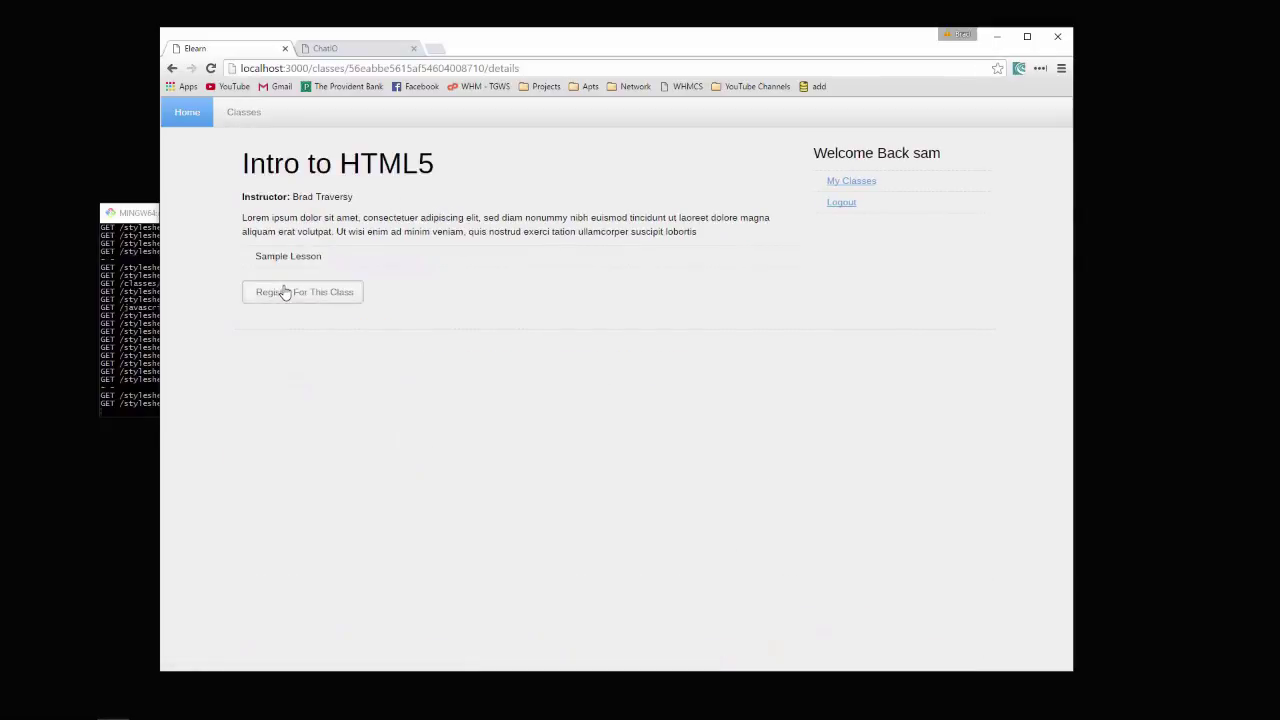
left_click(315, 301)
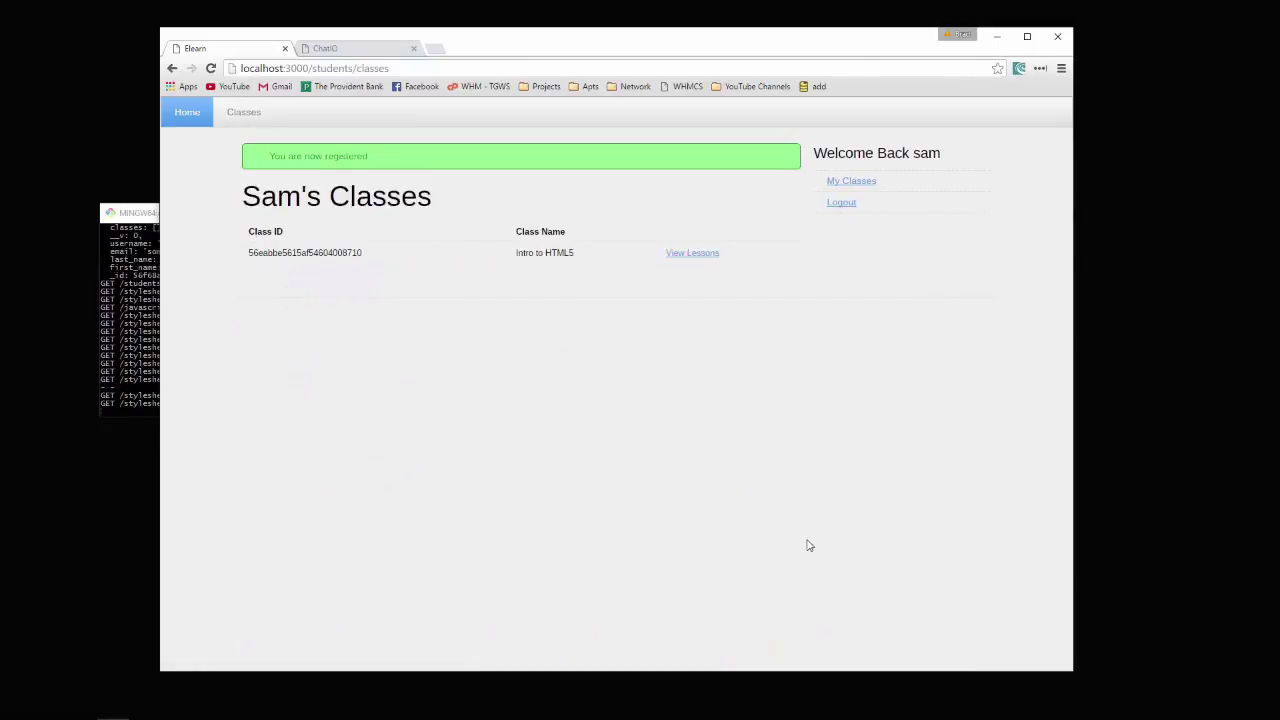
View the Intro to HTML5 Sample Lesson, then log out
left_click(692, 252)
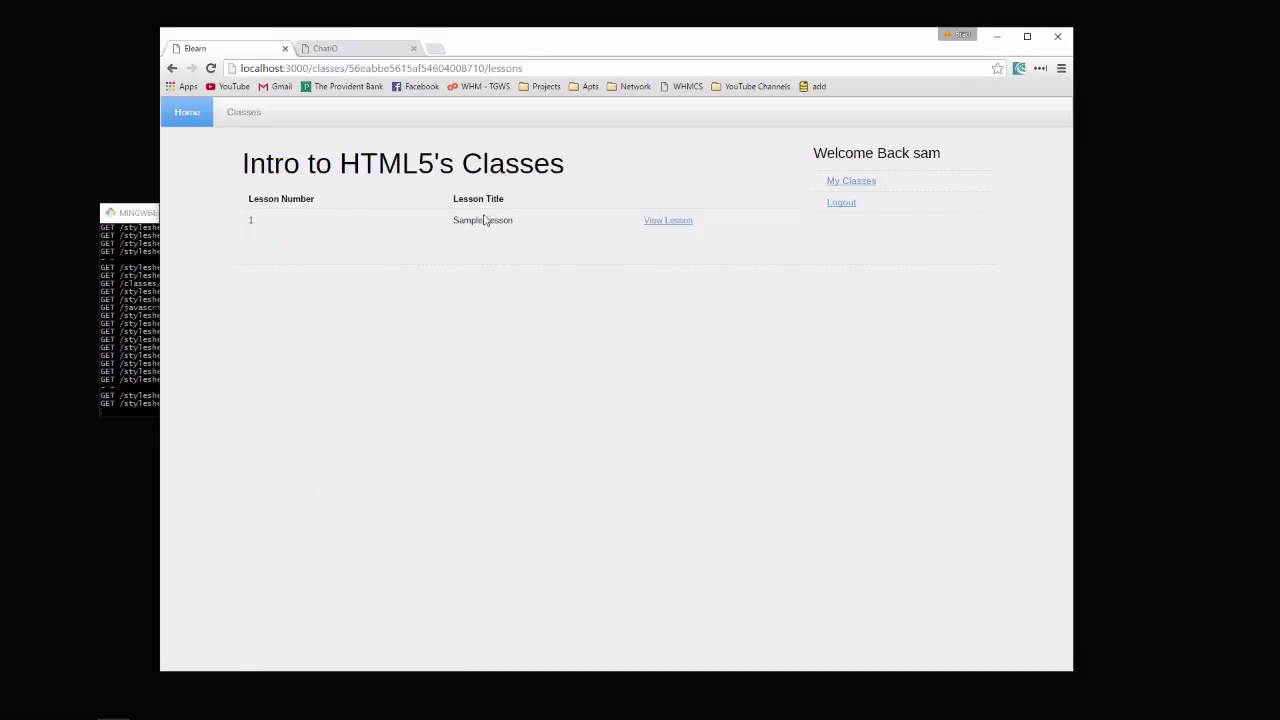
left_click(660, 220)
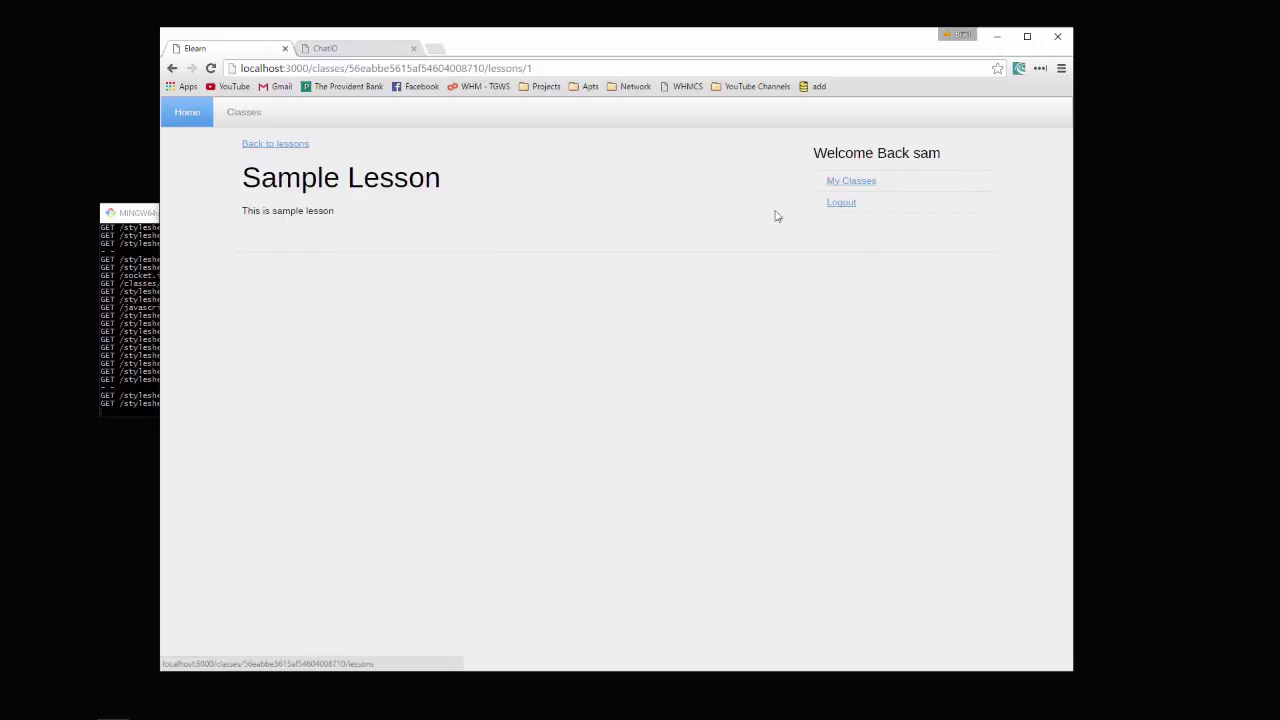
left_click(843, 204)
Log in as the instructor and check the current Intro to HTML5 lessons
left_click(822, 228)
type("brad")
key("Tab")
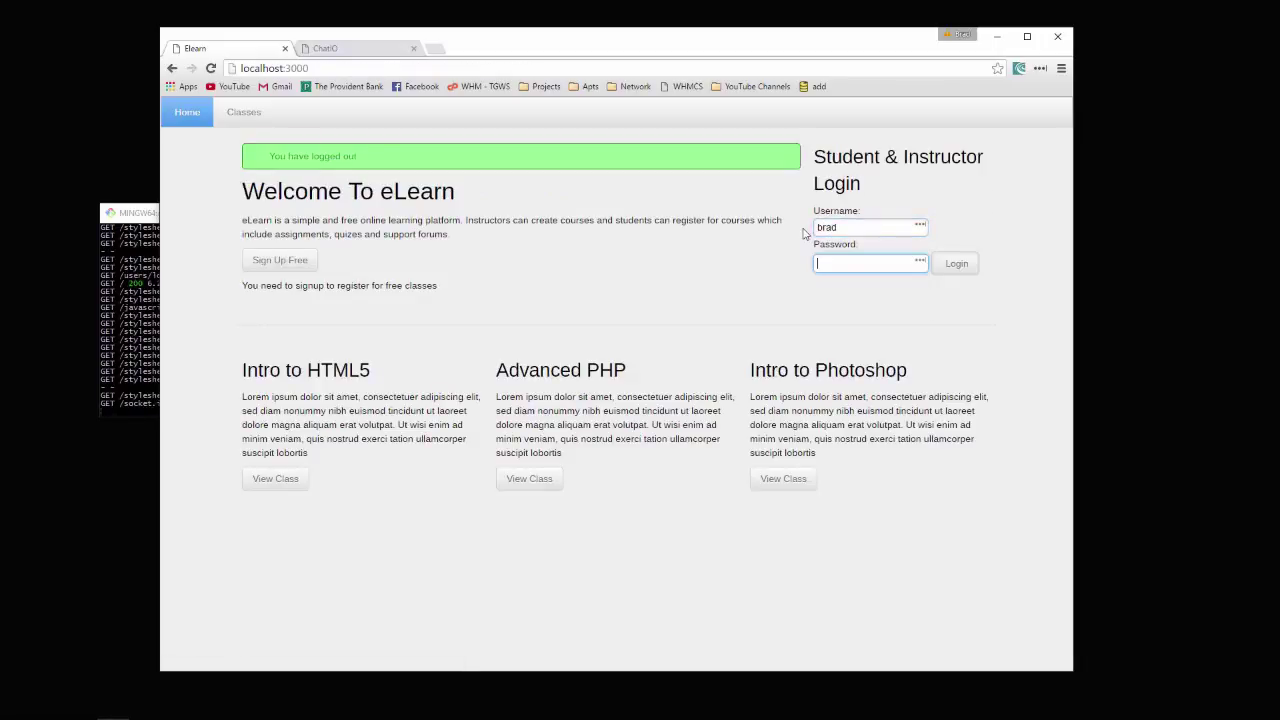
left_click(960, 270)
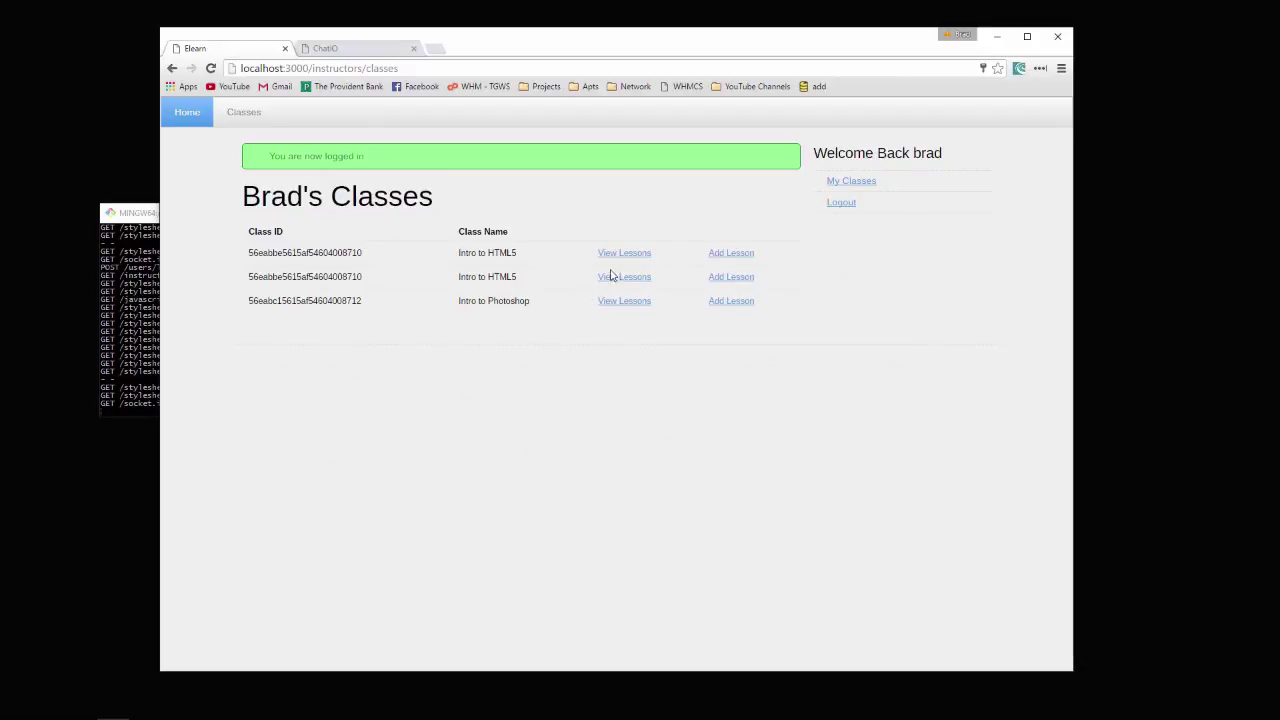
left_click(642, 259)
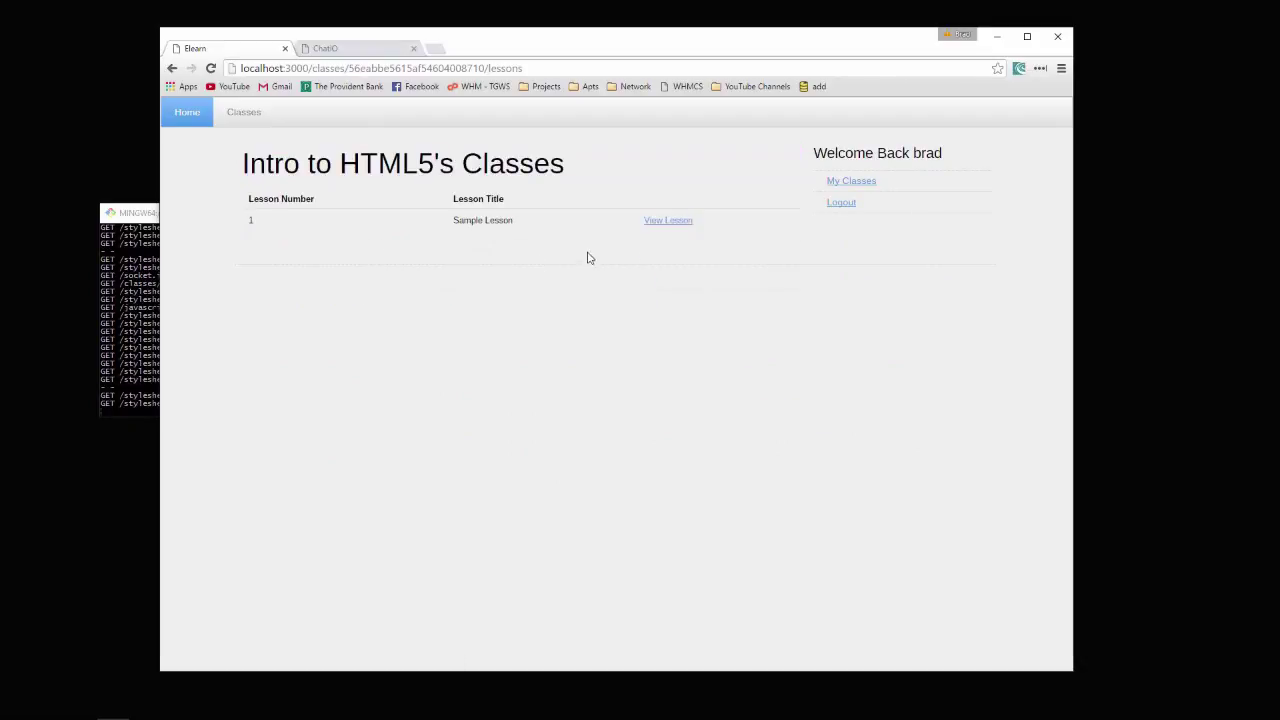
left_click(183, 69)
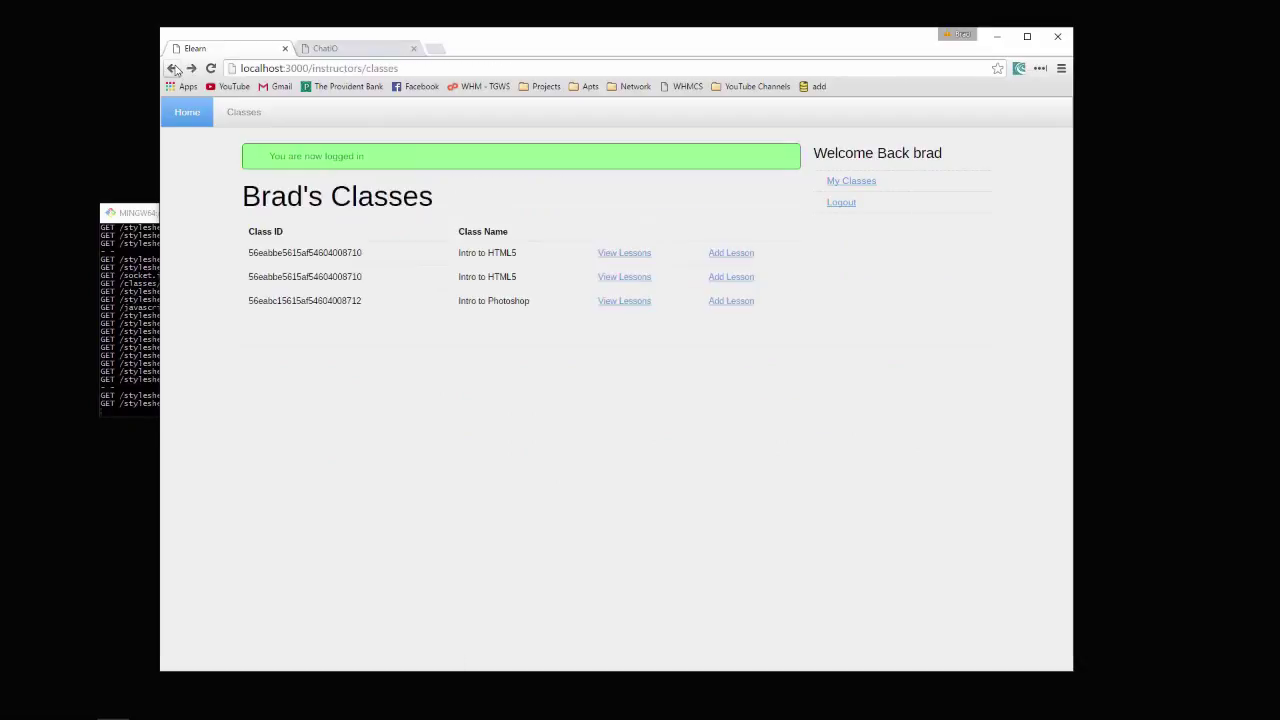
Add lesson 4 'Another lesson' with body Test to Intro to HTML5 and confirm it's listed
left_click(711, 255)
left_click(395, 199)
type("Another")
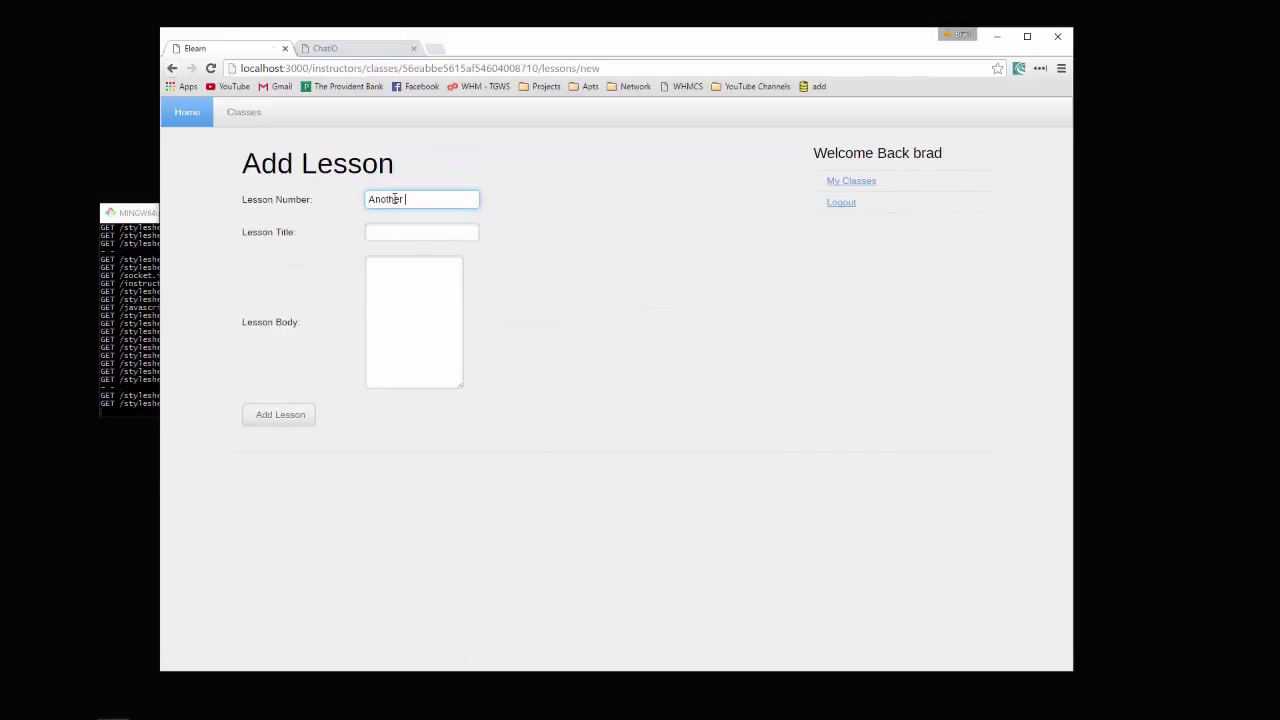
type(" lesson")
key("Tab")
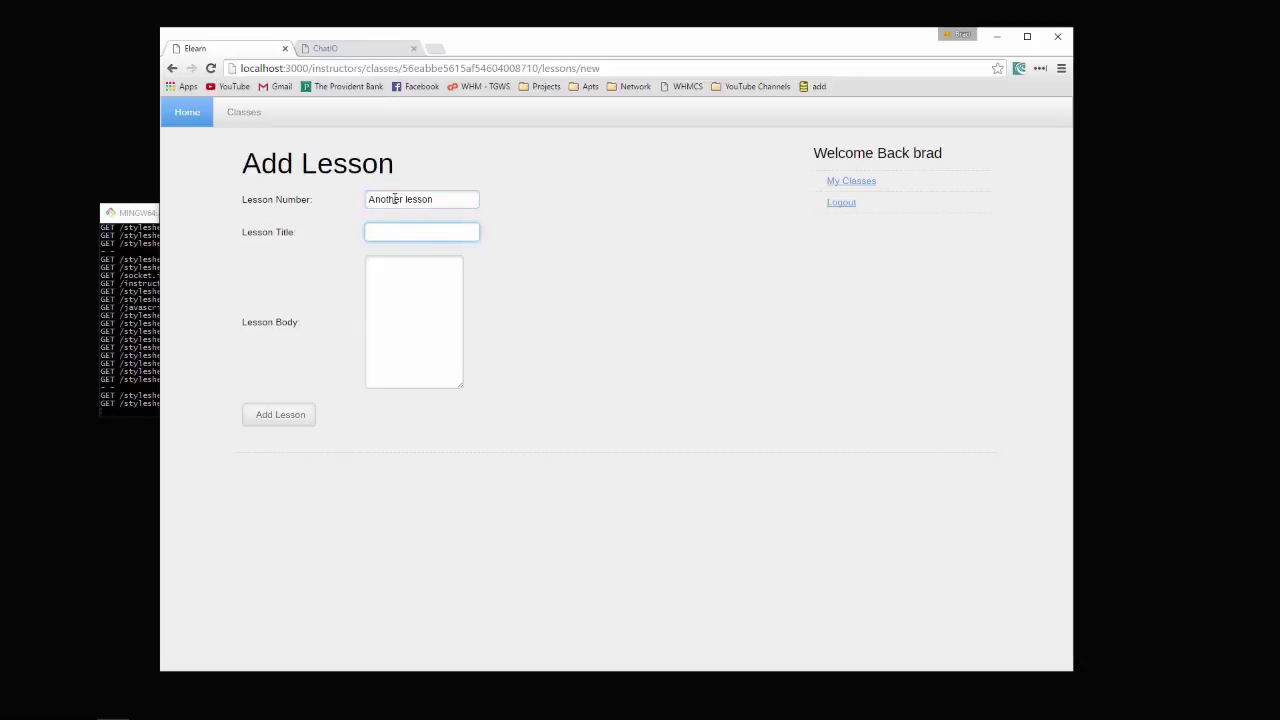
left_click_drag(434, 201, 329, 203)
key("ctrl+c")
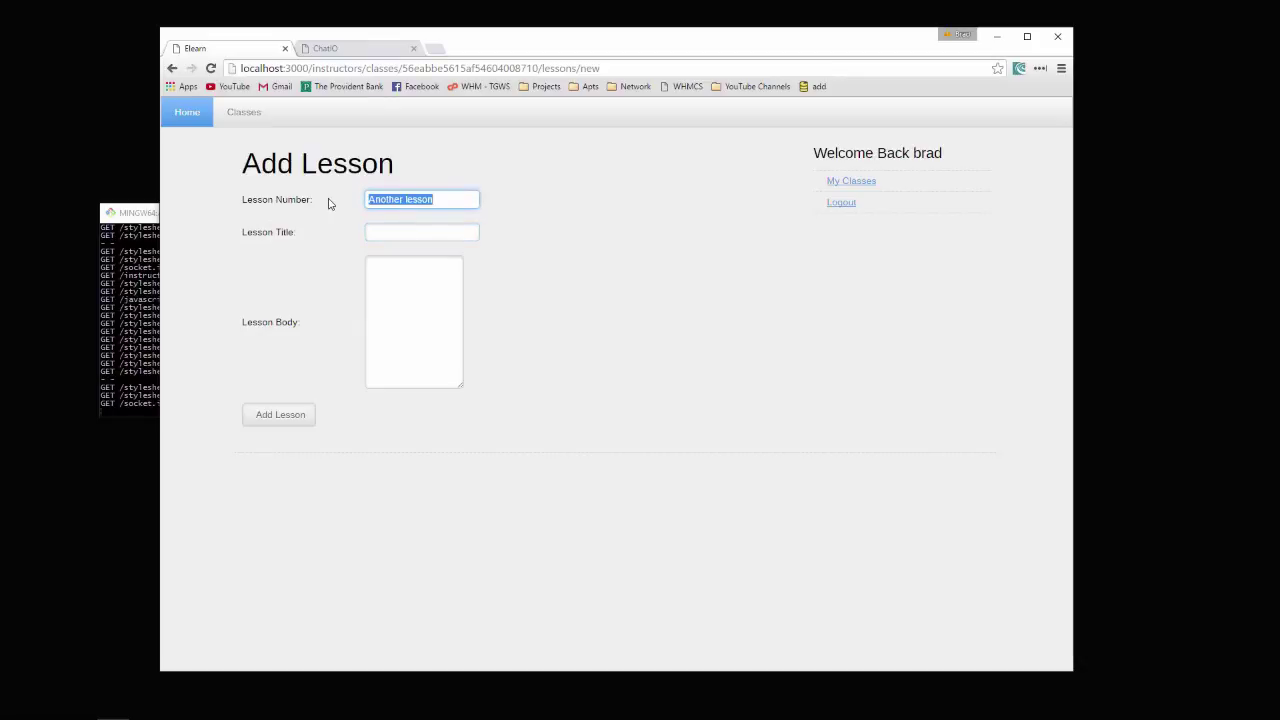
type("4")
left_click(414, 230)
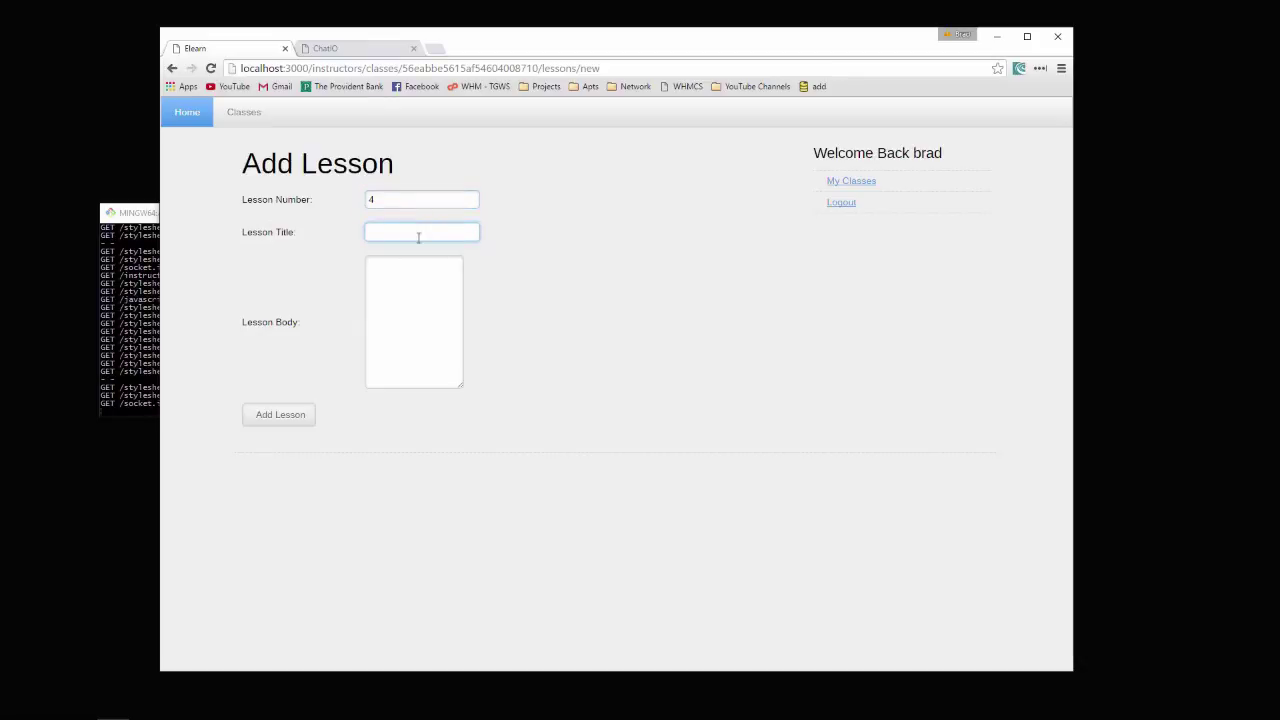
key("ctrl+v")
left_click(424, 305)
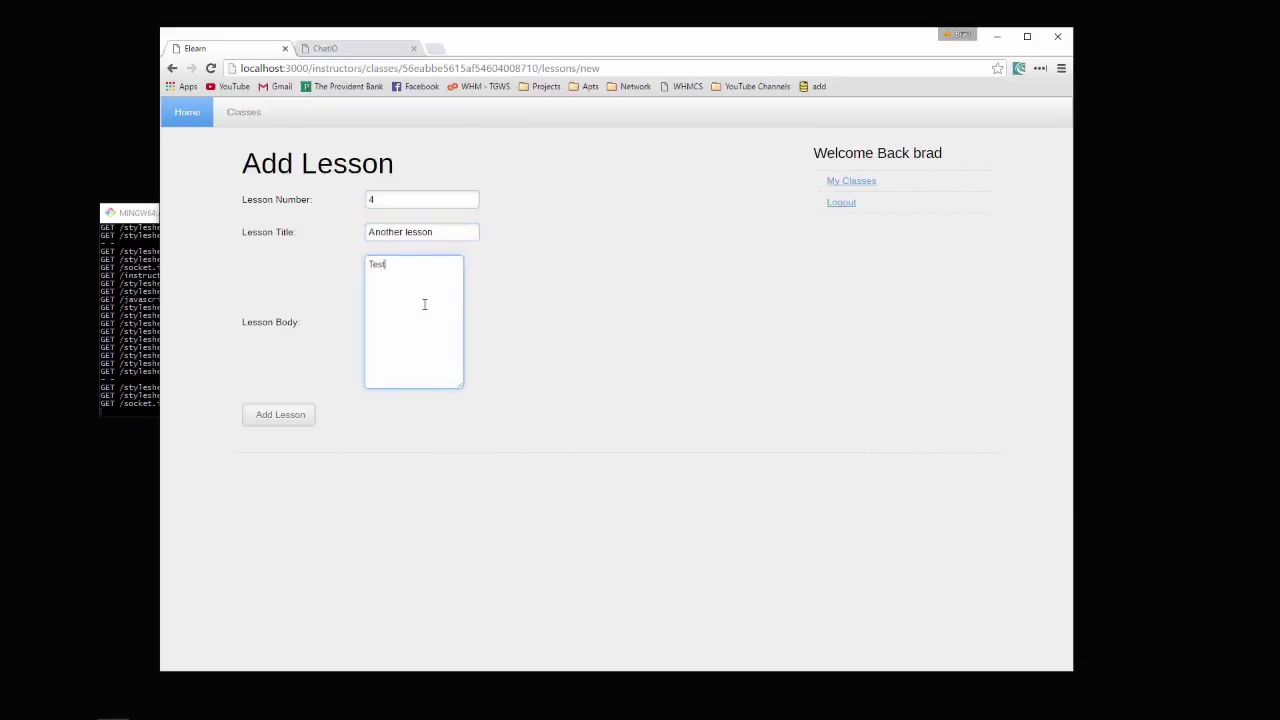
left_click(265, 421)
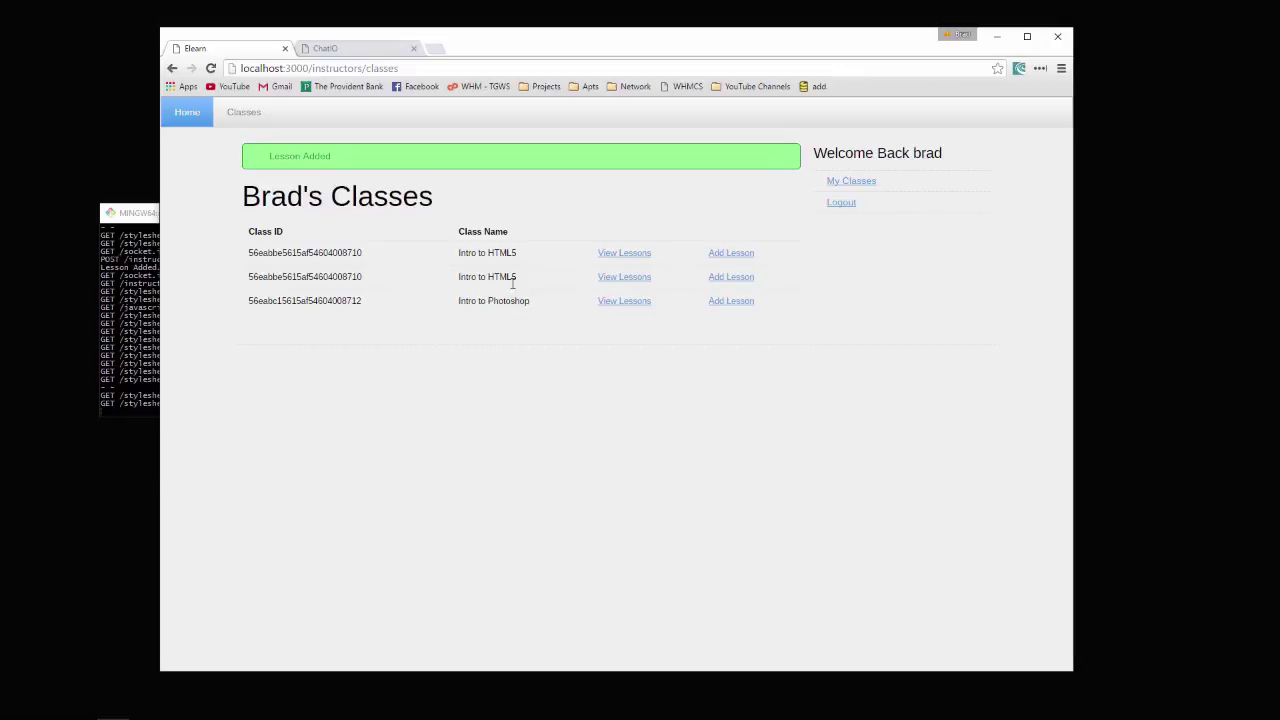
left_click(624, 253)
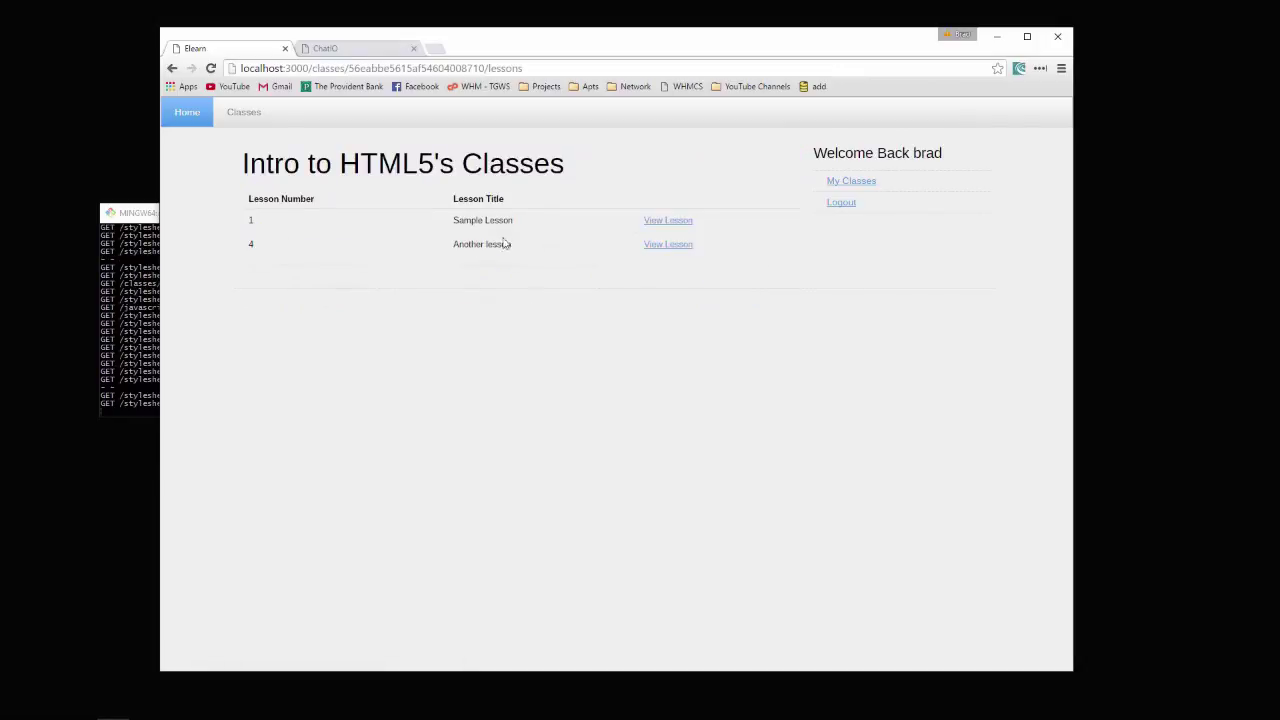
left_click_drag(514, 248, 443, 263)
left_click(843, 203)
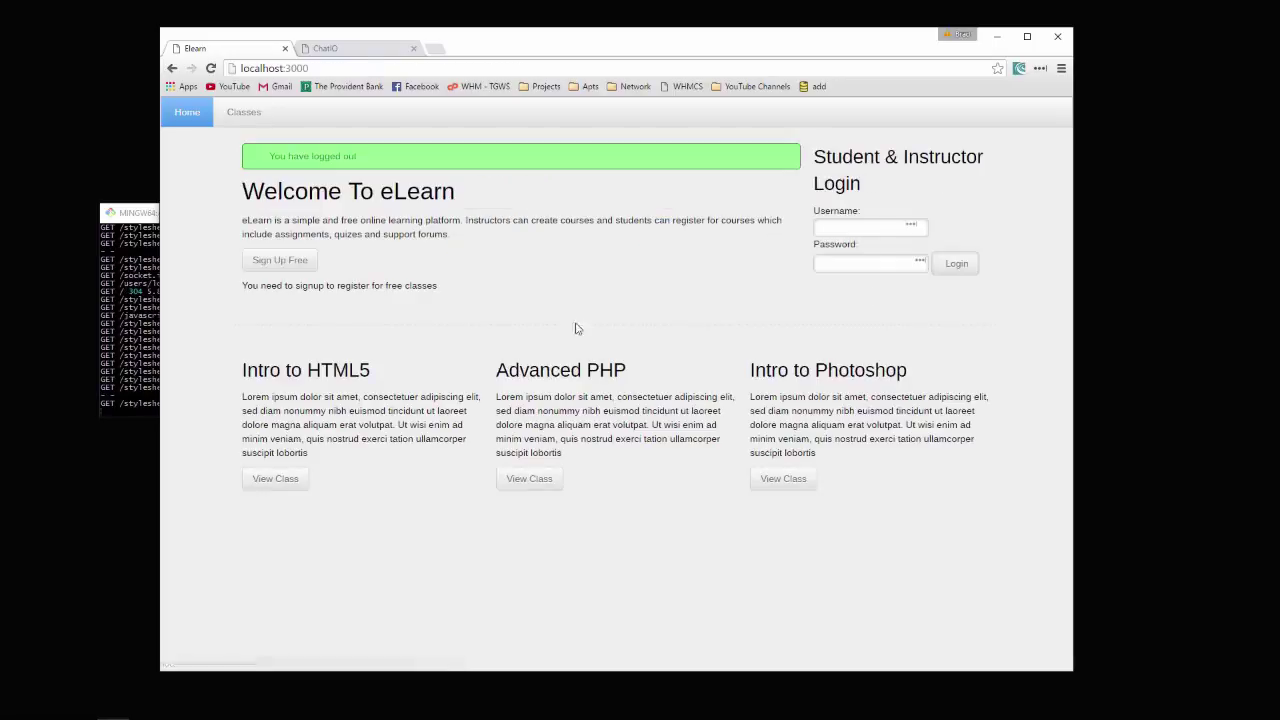